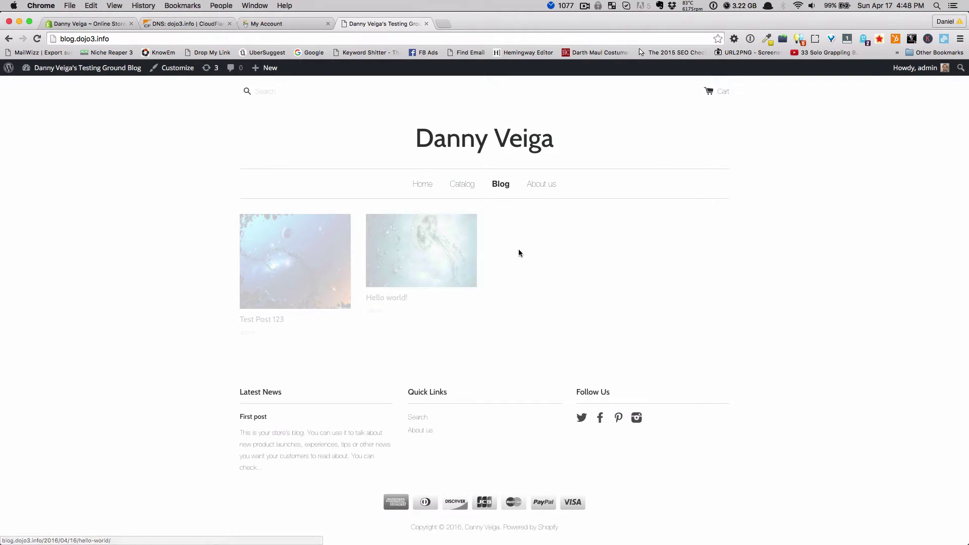
Reload the blog's front page, then load dojo3.info in the address bar.
{"action": "left_click", "coordinate": [456, 146]}
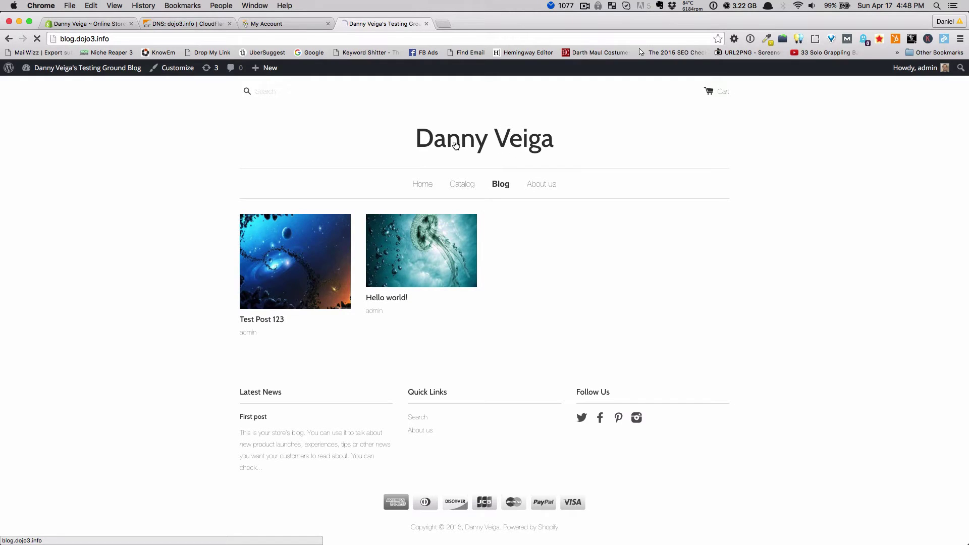
{"action": "left_click", "coordinate": [224, 39]}
{"action": "type", "text": "dojo3."}
{"action": "key", "text": "Return"}
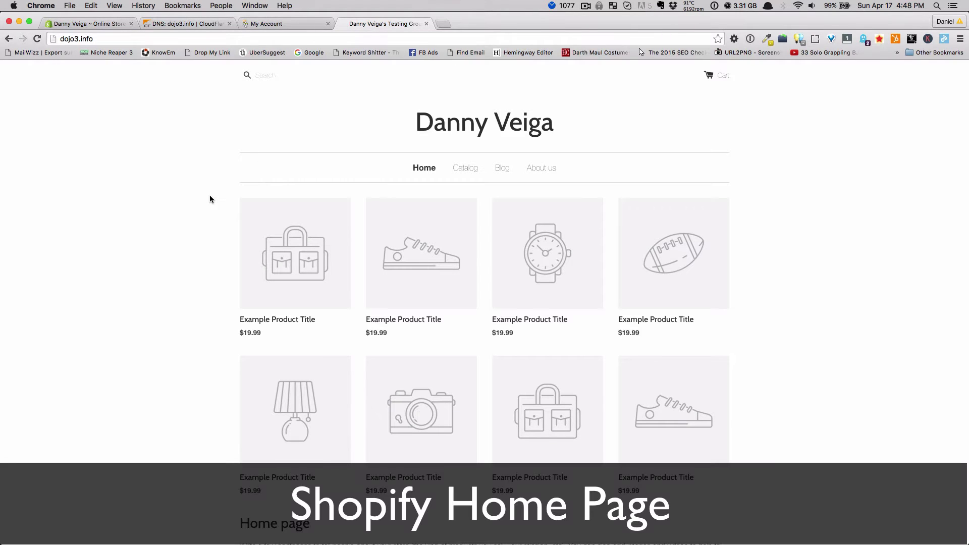
Glance at the Shopify admin, then scroll through the dojo3.info storefront home page.
{"action": "left_click", "coordinate": [87, 24]}
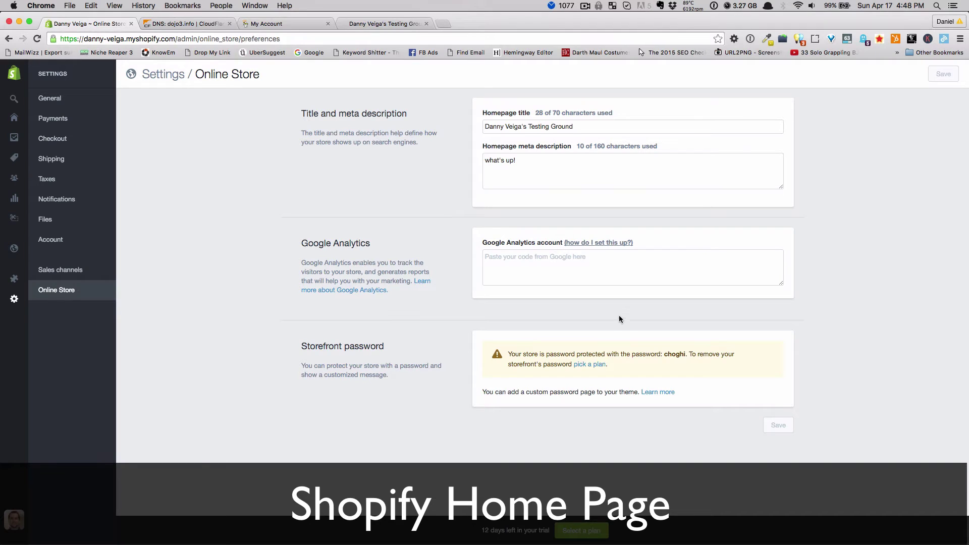
{"action": "left_click", "coordinate": [364, 23]}
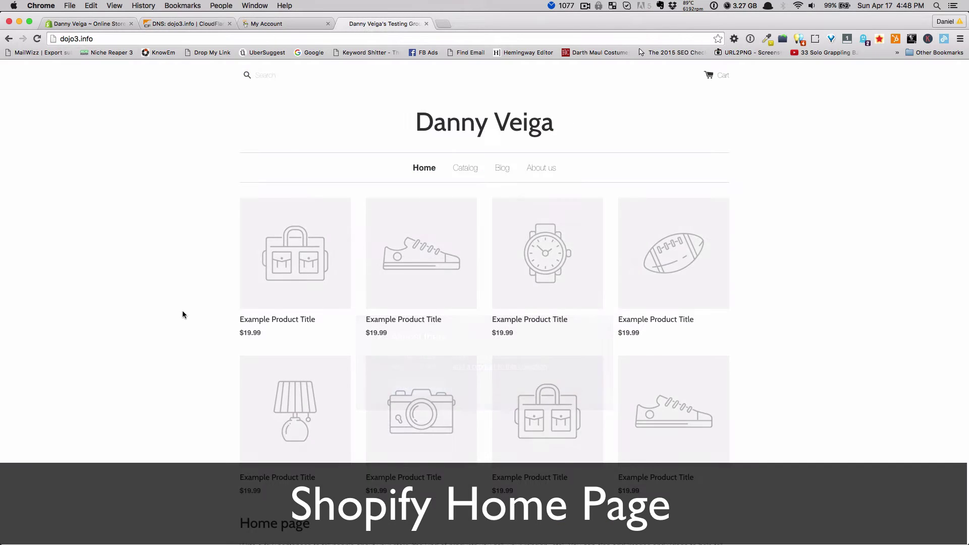
{"action": "scroll", "coordinate": [184, 309], "scroll_direction": "down", "scroll_amount": 5}
{"action": "scroll", "coordinate": [183, 312], "scroll_direction": "up", "scroll_amount": 5}
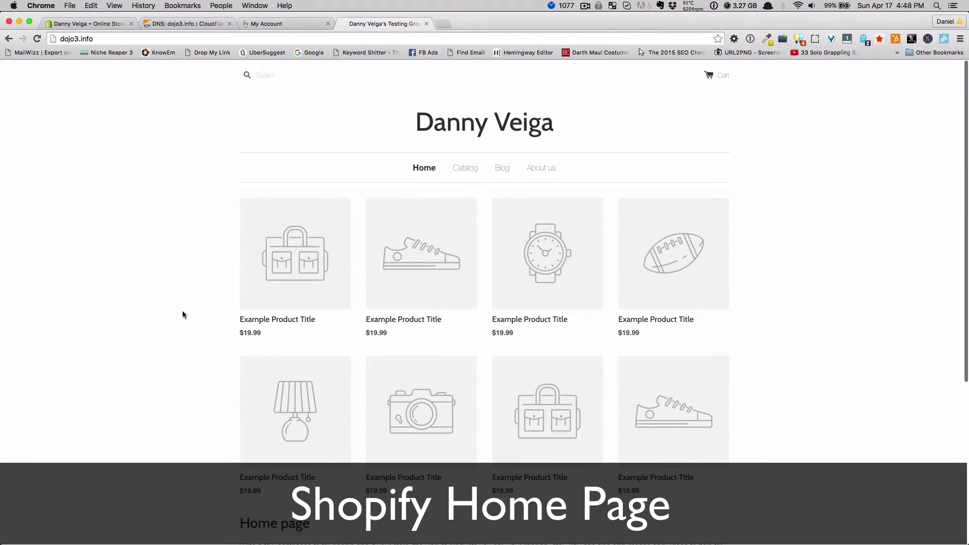
{"action": "scroll", "coordinate": [183, 311], "scroll_direction": "down", "scroll_amount": 2}
{"action": "mouse_move", "coordinate": [244, 264]}
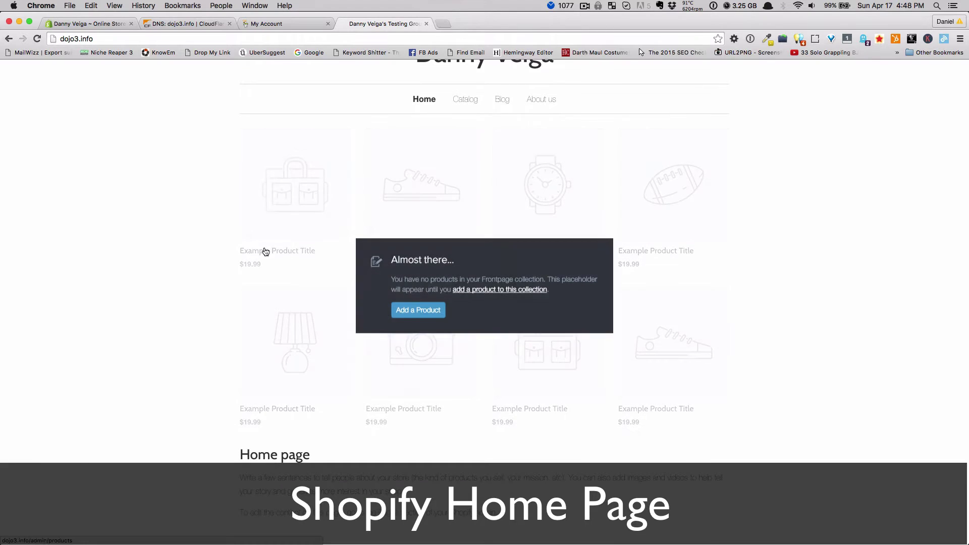
{"action": "key", "text": "super+r"}
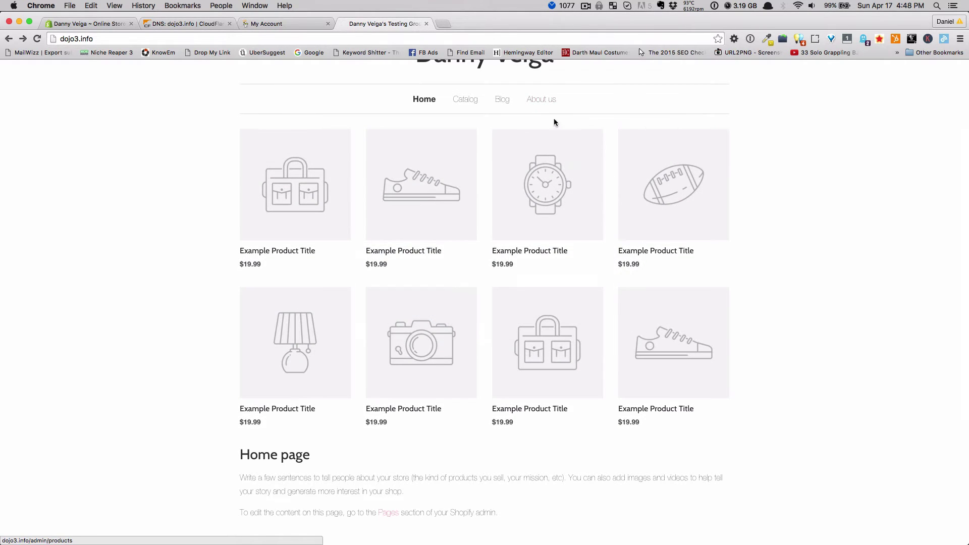
{"action": "scroll", "coordinate": [205, 290], "scroll_direction": "down", "scroll_amount": 5}
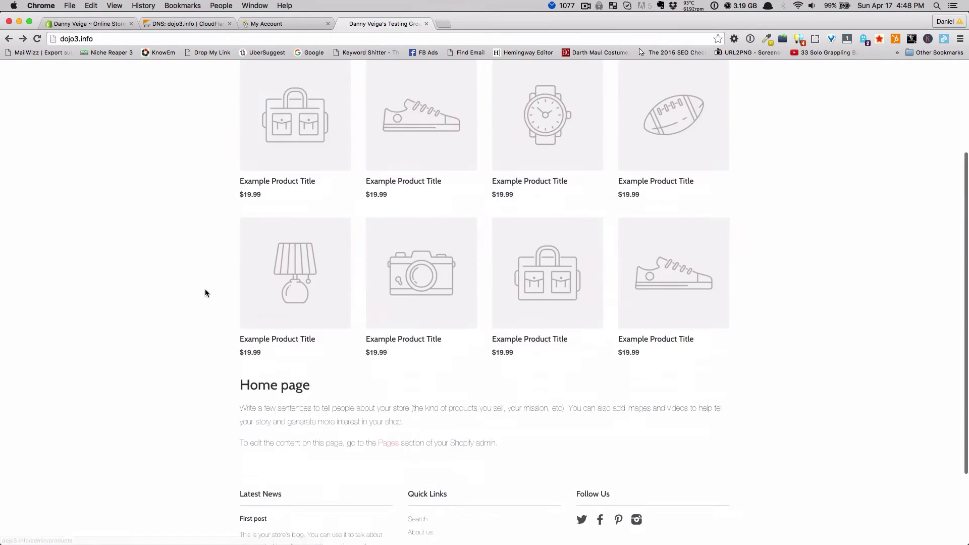
{"action": "scroll", "coordinate": [205, 290], "scroll_direction": "up", "scroll_amount": 7}
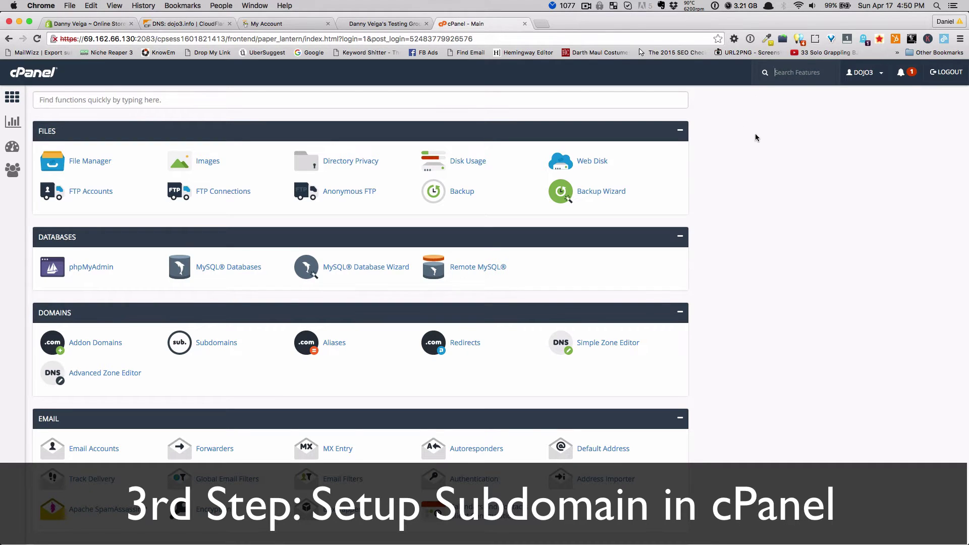
Find Subdomains via feature search and enter blog as the new subdomain name.
{"action": "left_click", "coordinate": [798, 72]}
{"action": "type", "text": "sub"}
{"action": "key", "text": "Return"}
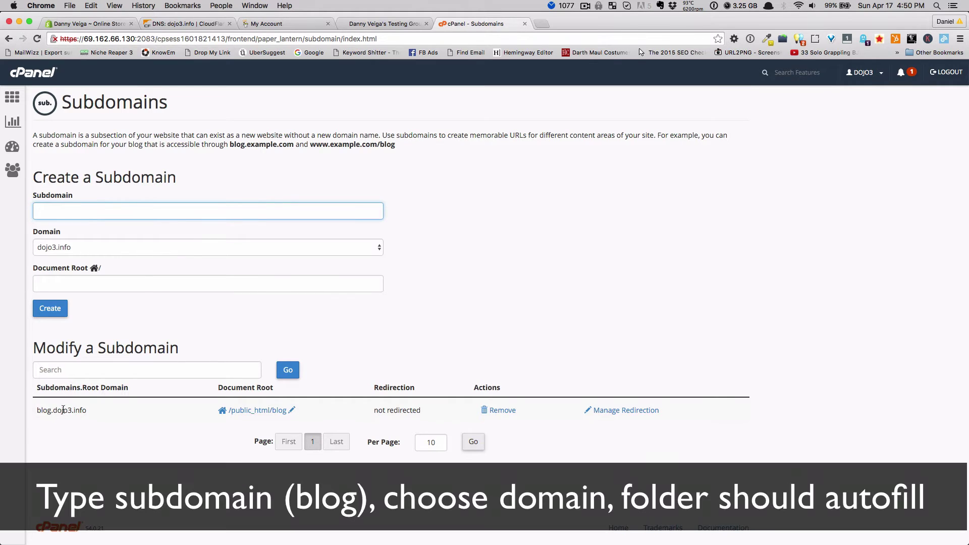
{"action": "type", "text": "blog"}
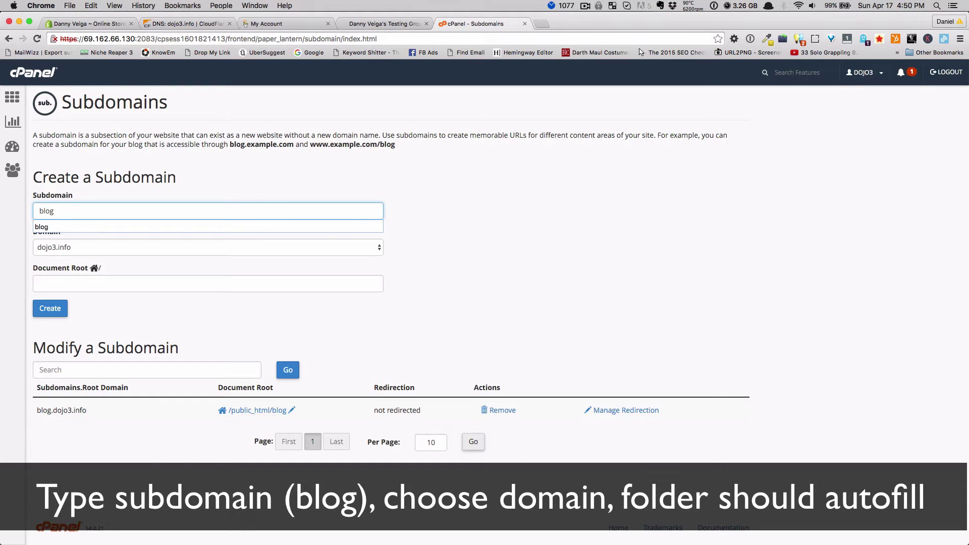
{"action": "left_click", "coordinate": [508, 248]}
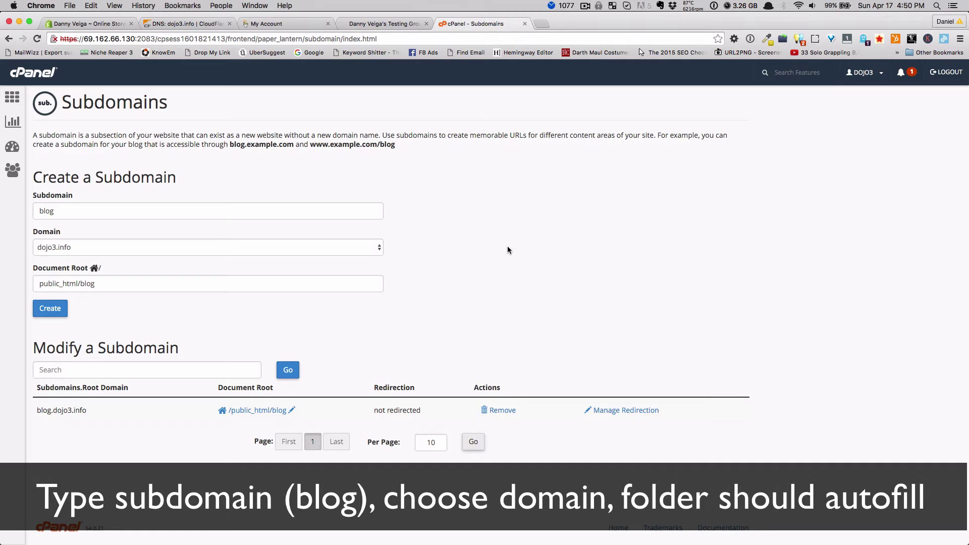
Keep dojo3.info as the parent domain with document root public_html/blog.
{"action": "left_click", "coordinate": [90, 207]}
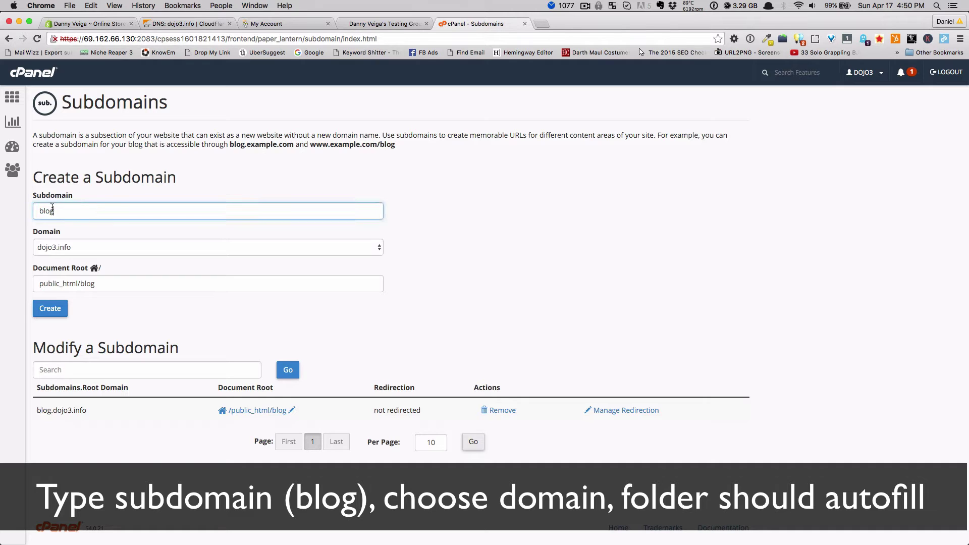
{"action": "left_click", "coordinate": [84, 246]}
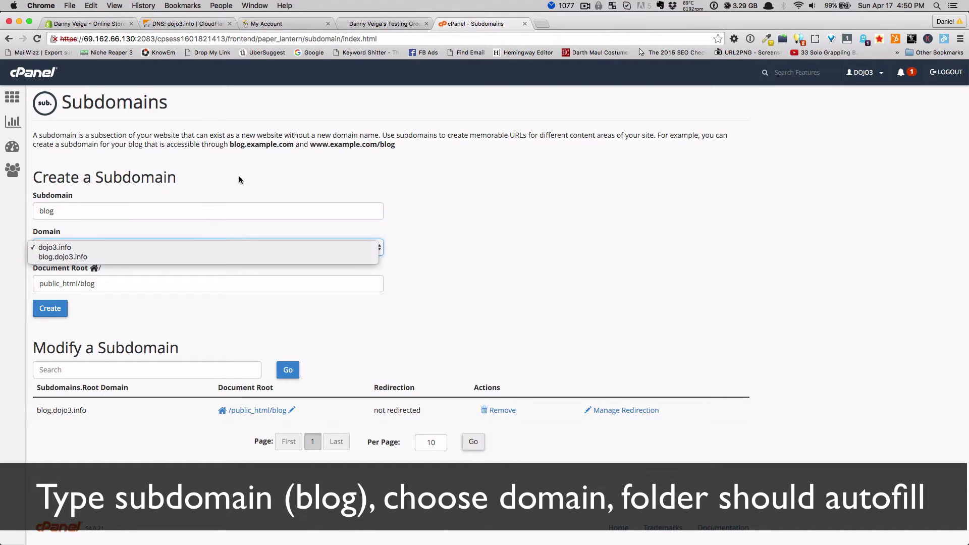
{"action": "left_click", "coordinate": [239, 180]}
{"action": "left_click", "coordinate": [80, 242]}
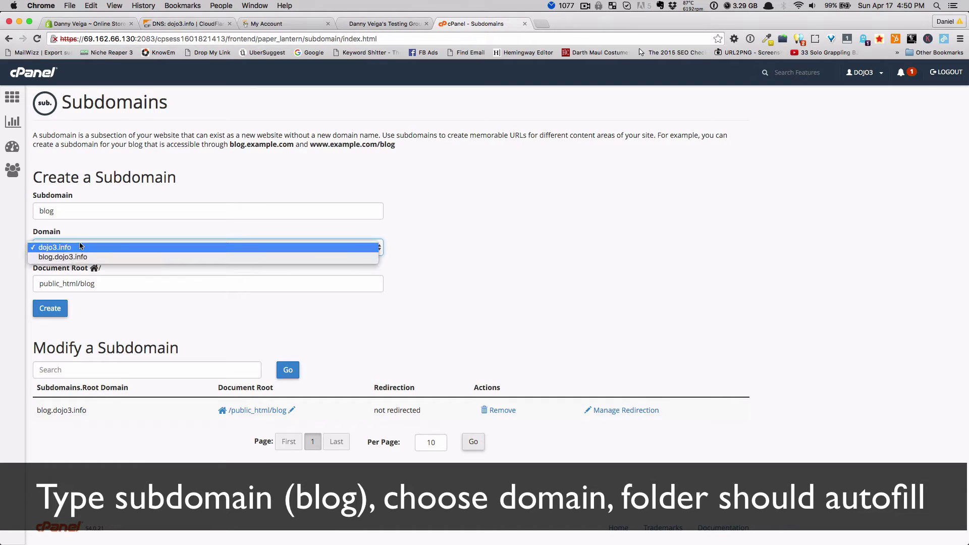
{"action": "left_click", "coordinate": [95, 247]}
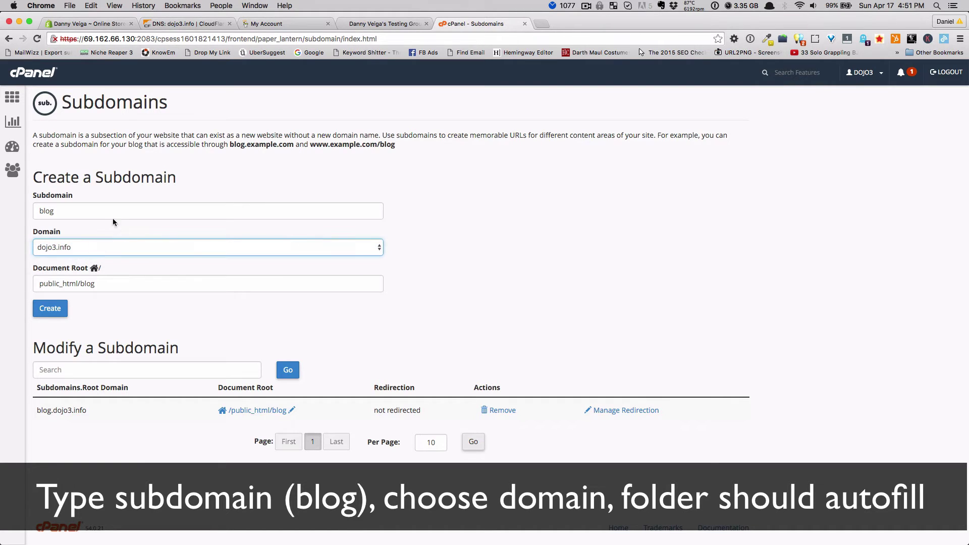
{"action": "left_click", "coordinate": [128, 279]}
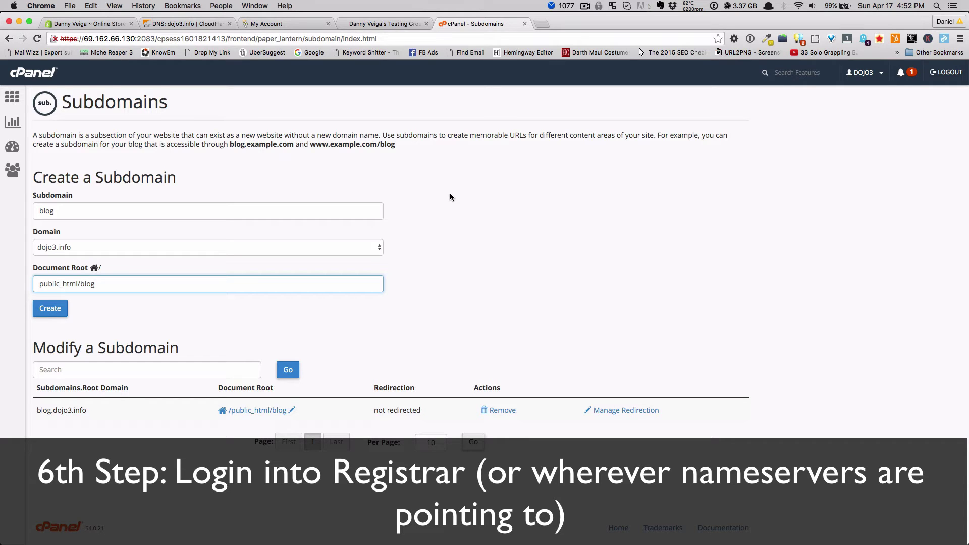
Search cPanel for dns, open the Advanced Zone Editor, and scan dojo3.info's zone records.
{"action": "left_click", "coordinate": [12, 96]}
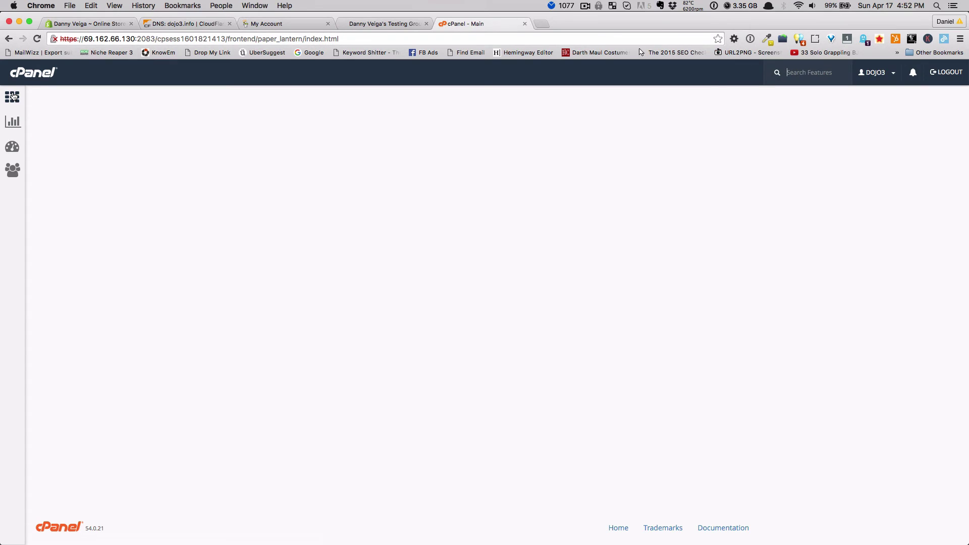
{"action": "type", "text": "dns"}
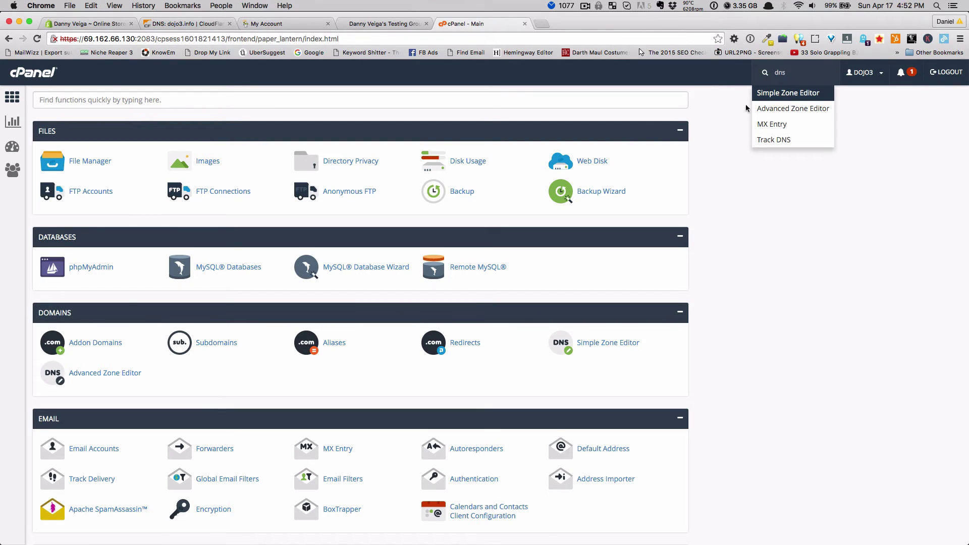
{"action": "left_click", "coordinate": [808, 109]}
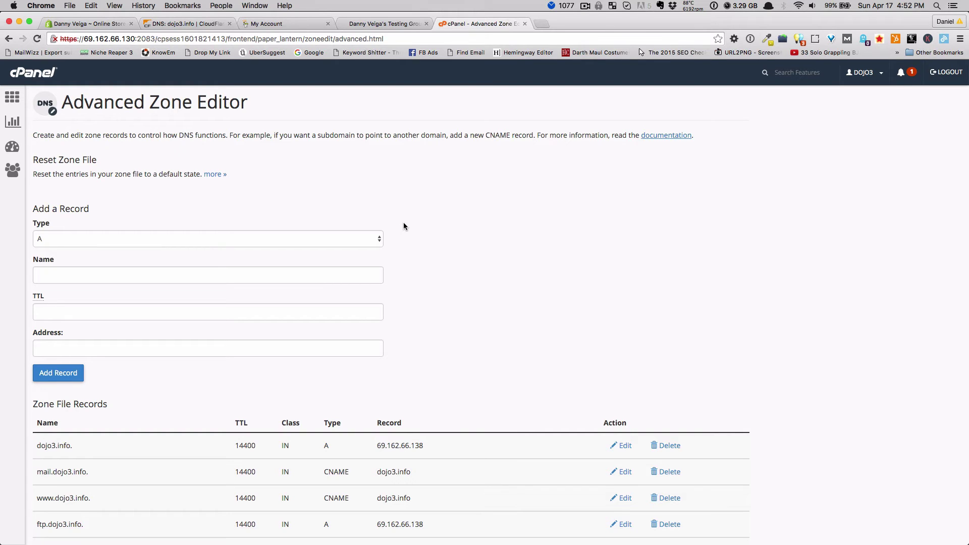
{"action": "scroll", "coordinate": [417, 265], "scroll_direction": "down", "scroll_amount": 5}
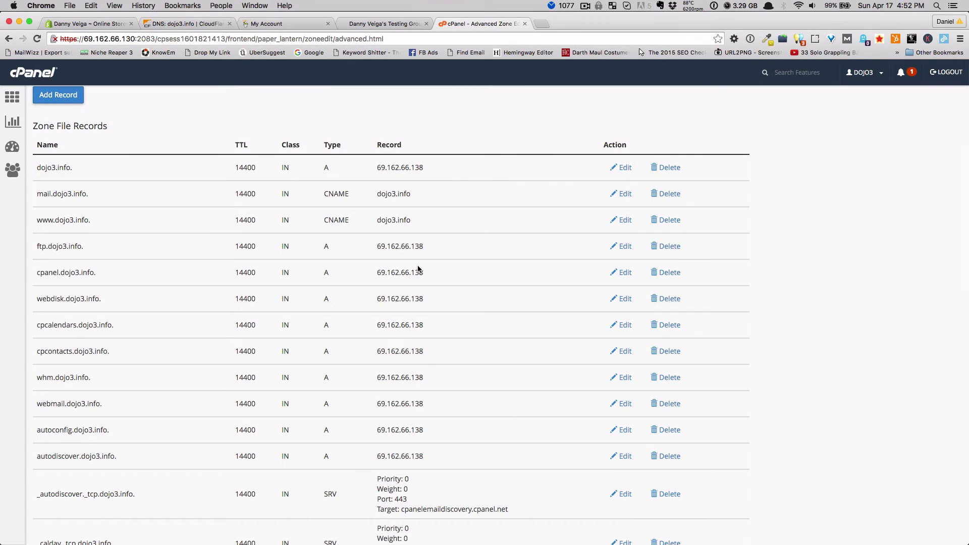
{"action": "scroll", "coordinate": [418, 269], "scroll_direction": "up", "scroll_amount": 2}
{"action": "scroll", "coordinate": [418, 268], "scroll_direction": "up", "scroll_amount": 2}
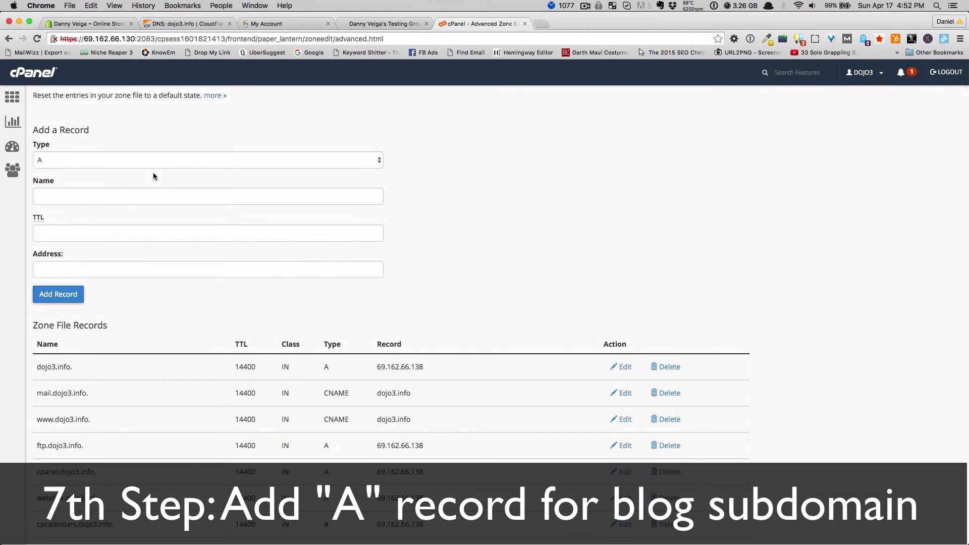
Name the new A record blog and give it a TTL of 600.
{"action": "left_click", "coordinate": [80, 197]}
{"action": "type", "text": "blog"}
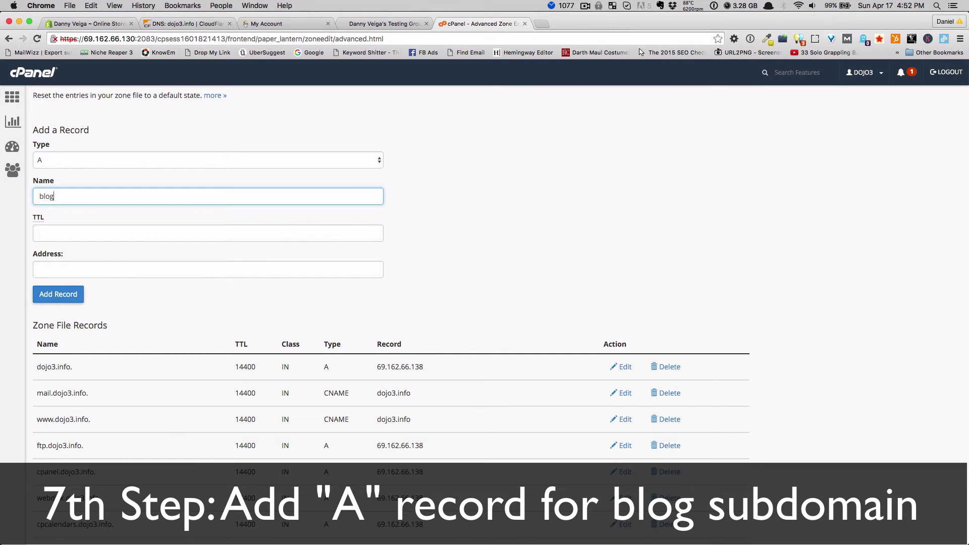
{"action": "key", "text": "Tab"}
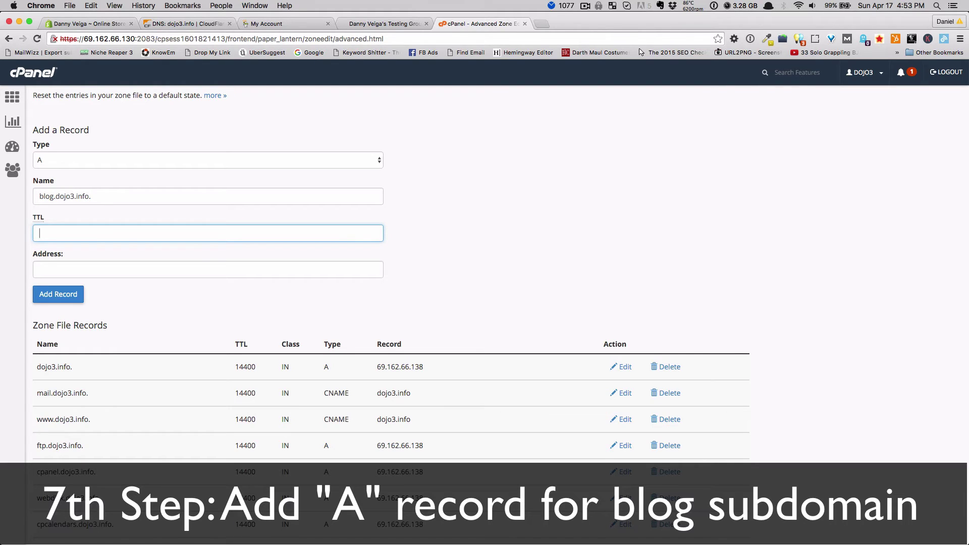
{"action": "type", "text": "600"}
{"action": "key", "text": "Tab"}
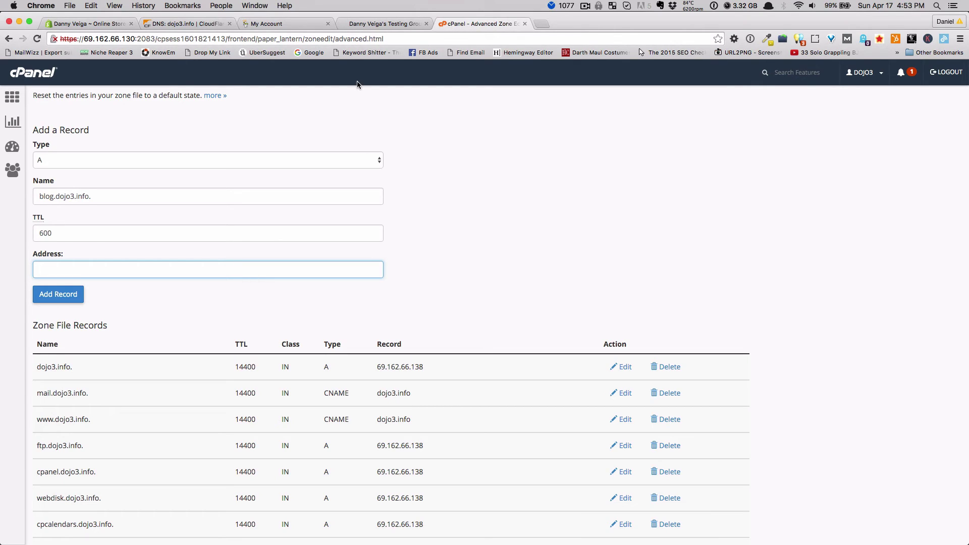
Verify Cloudflare's blog A record points to 69.162.66.138, then return to the store.
{"action": "left_click", "coordinate": [186, 25]}
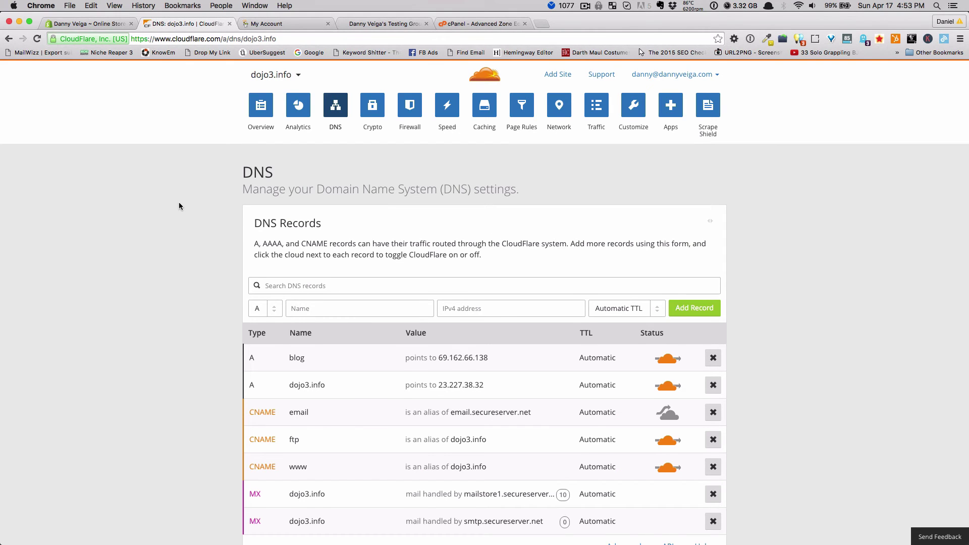
{"action": "scroll", "coordinate": [179, 204], "scroll_direction": "down", "scroll_amount": 3}
{"action": "scroll", "coordinate": [178, 206], "scroll_direction": "up", "scroll_amount": 2}
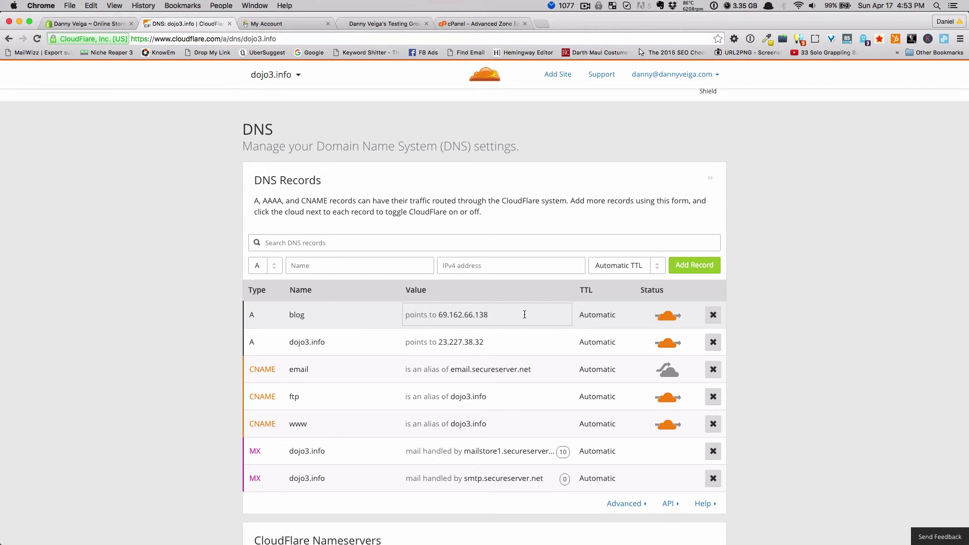
{"action": "left_click", "coordinate": [368, 25]}
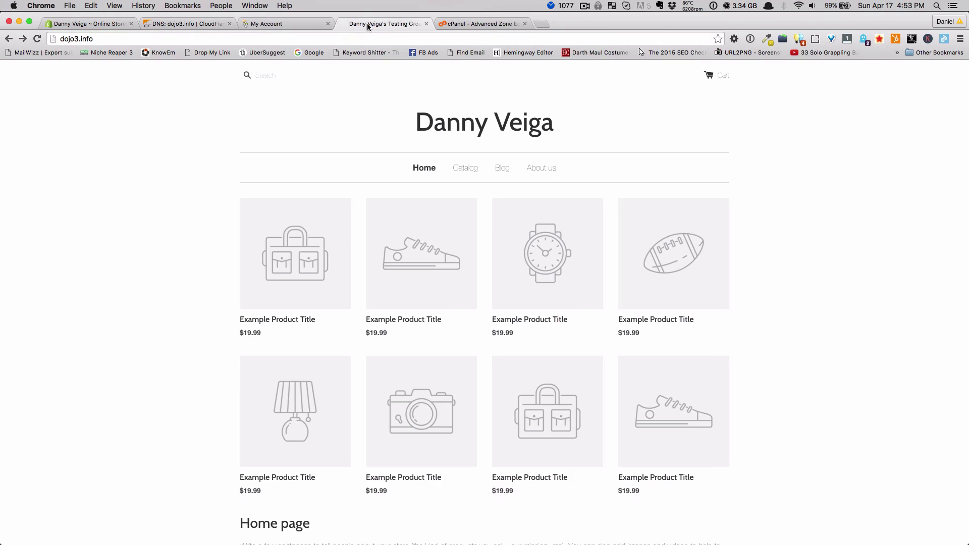
Open the blog from the store's Blog link, read Test Post 123, and return to the listing.
{"action": "left_click", "coordinate": [503, 169]}
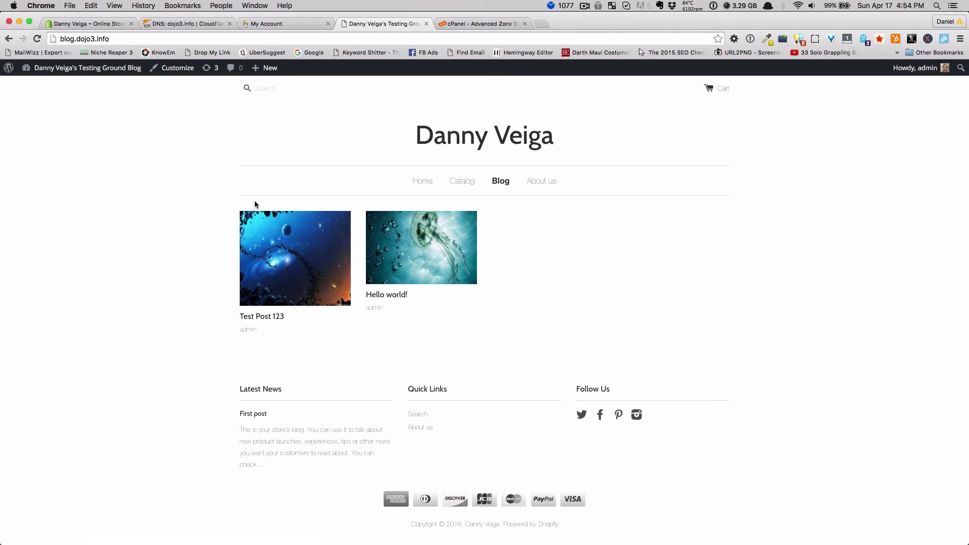
{"action": "left_click", "coordinate": [286, 240]}
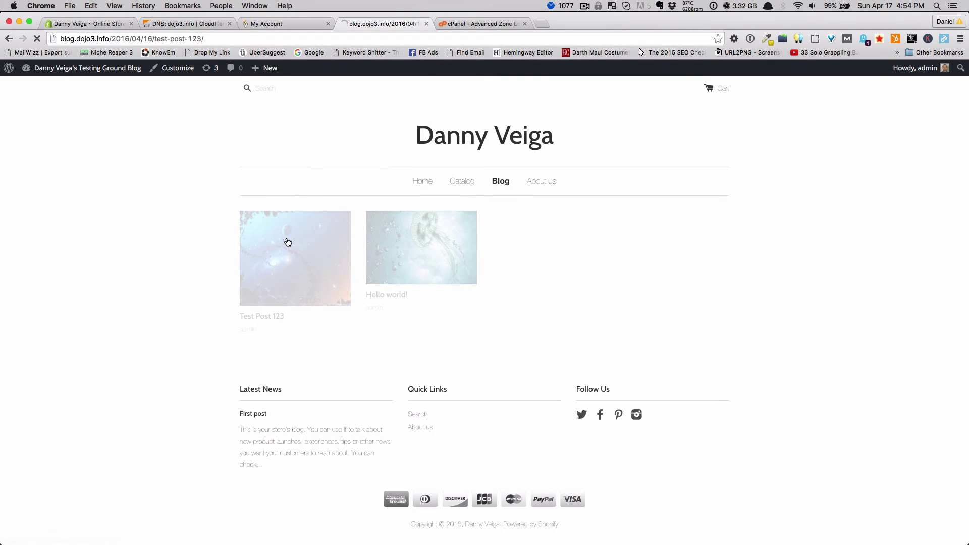
{"action": "scroll", "coordinate": [231, 250], "scroll_direction": "down", "scroll_amount": 15}
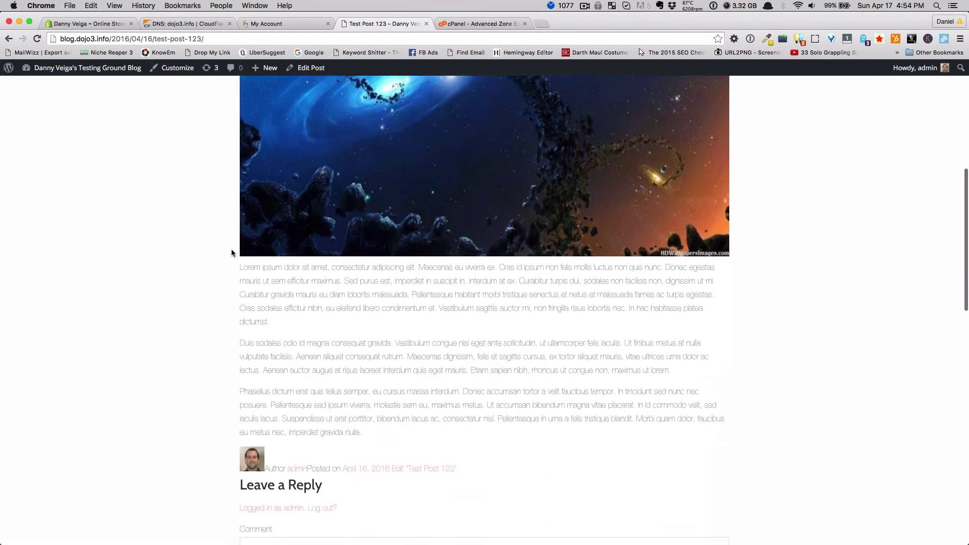
{"action": "scroll", "coordinate": [231, 250], "scroll_direction": "down", "scroll_amount": 5}
{"action": "scroll", "coordinate": [231, 249], "scroll_direction": "up", "scroll_amount": 20}
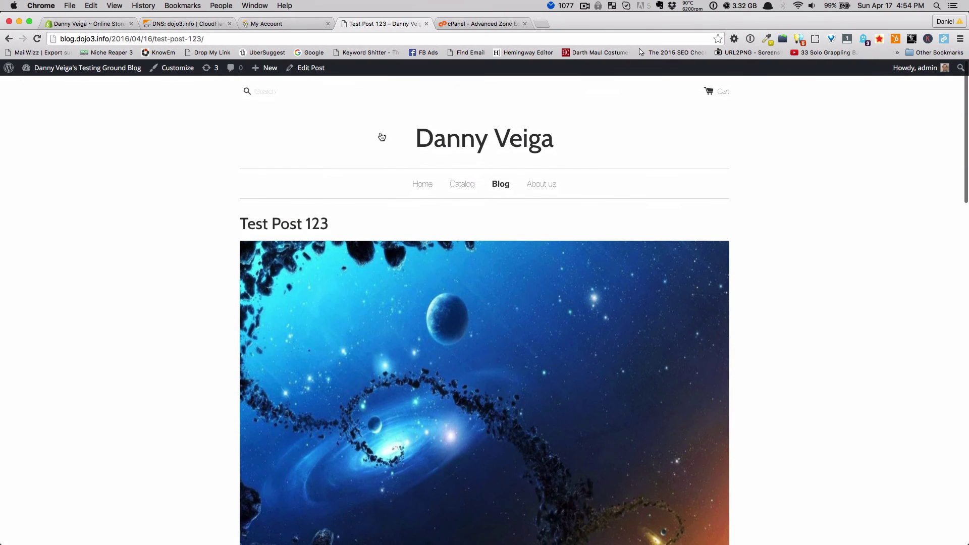
{"action": "left_click", "coordinate": [482, 137]}
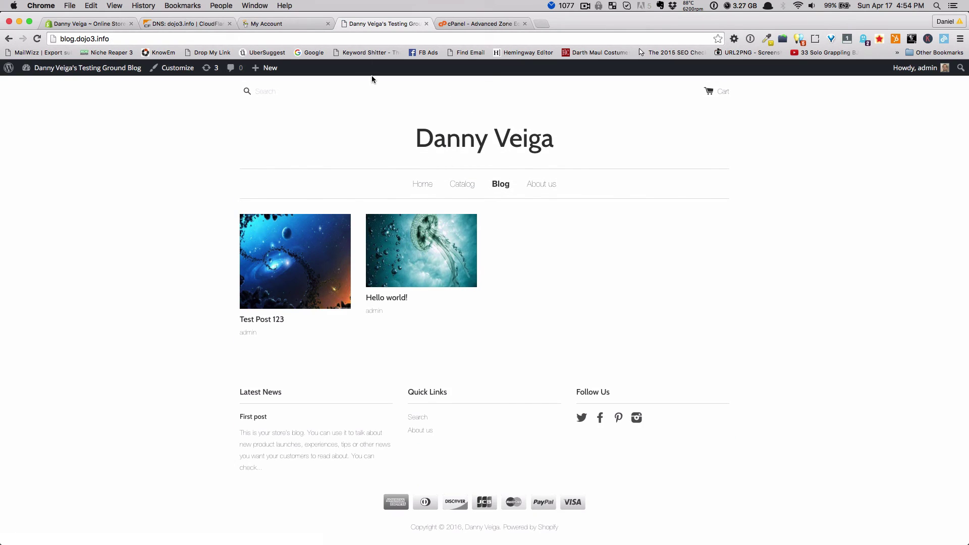
Show ANJSTUDIO.COM's DNS Zone File records in GoDaddy and begin adding a zone record.
{"action": "left_click", "coordinate": [280, 24]}
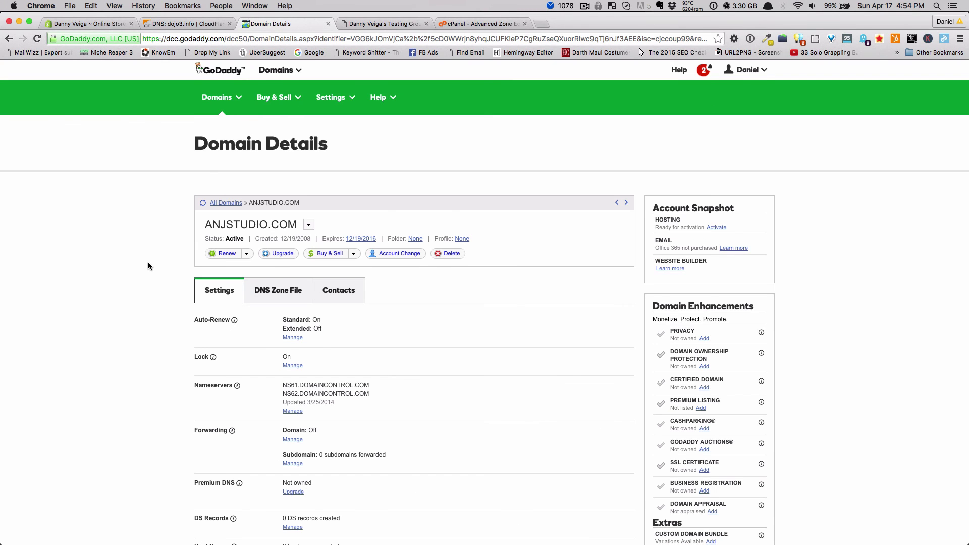
{"action": "left_click", "coordinate": [277, 295]}
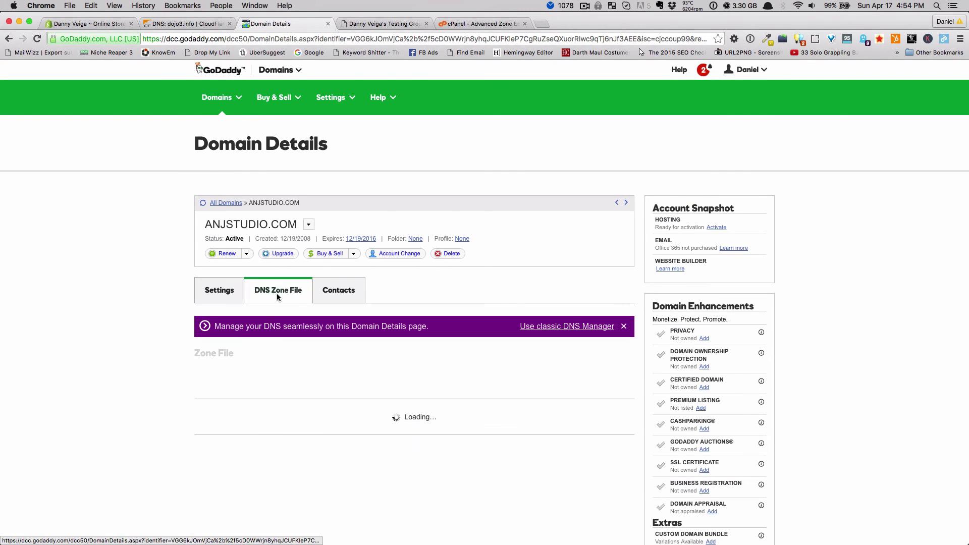
{"action": "scroll", "coordinate": [134, 332], "scroll_direction": "down", "scroll_amount": 2}
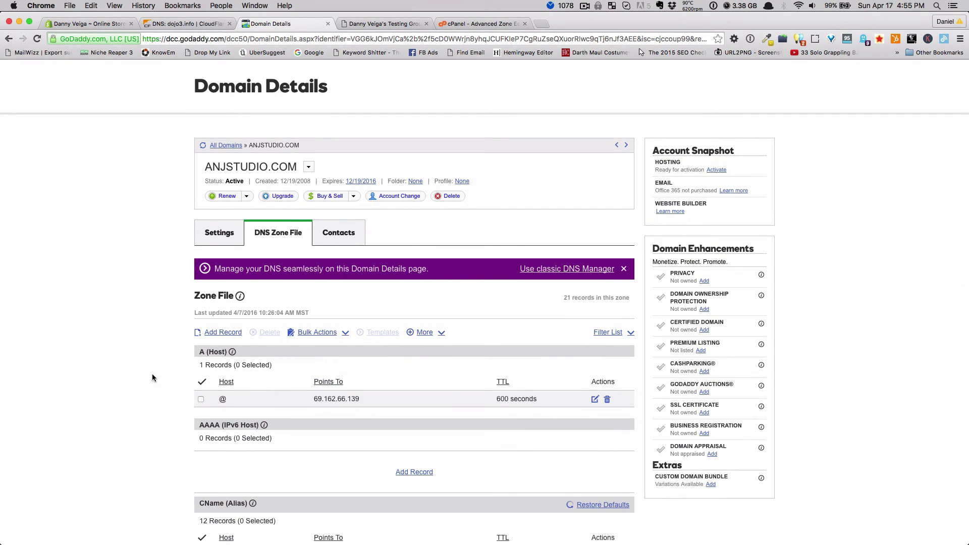
{"action": "scroll", "coordinate": [158, 342], "scroll_direction": "down", "scroll_amount": 3}
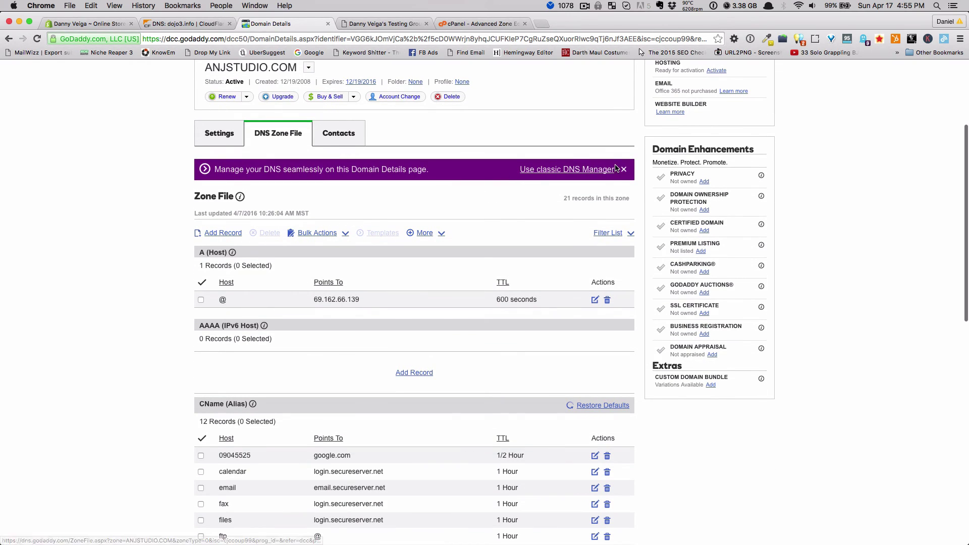
{"action": "left_click", "coordinate": [222, 233]}
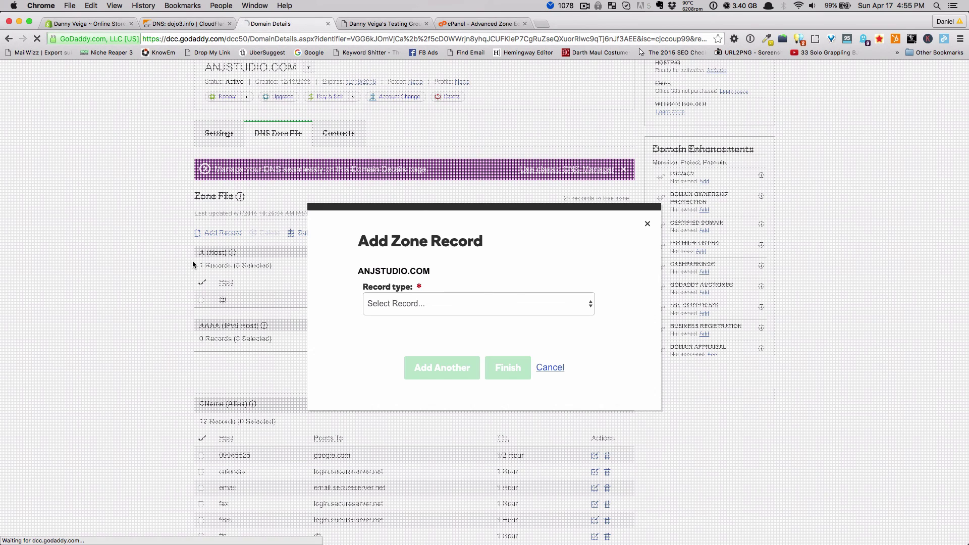
{"action": "left_click", "coordinate": [419, 303]}
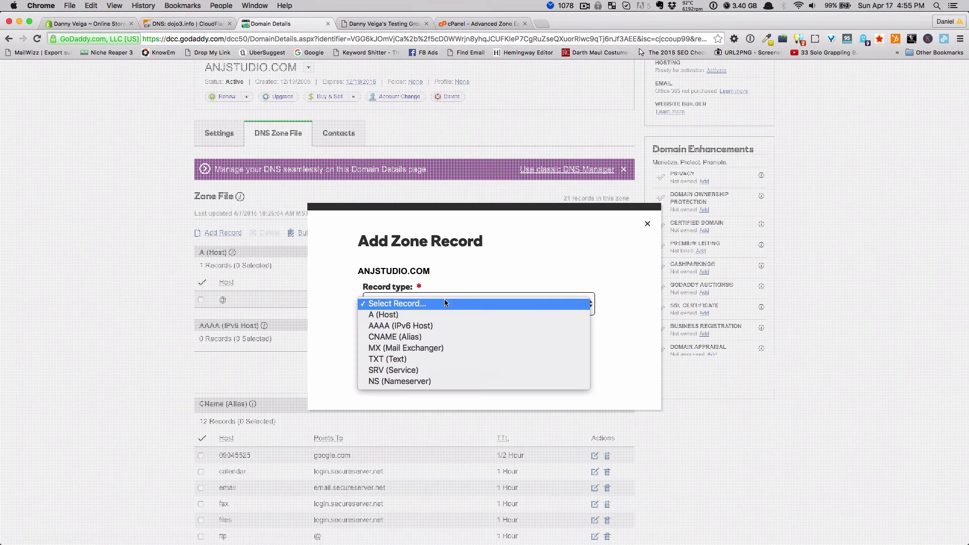
{"action": "left_click", "coordinate": [413, 315]}
{"action": "left_click", "coordinate": [413, 287]}
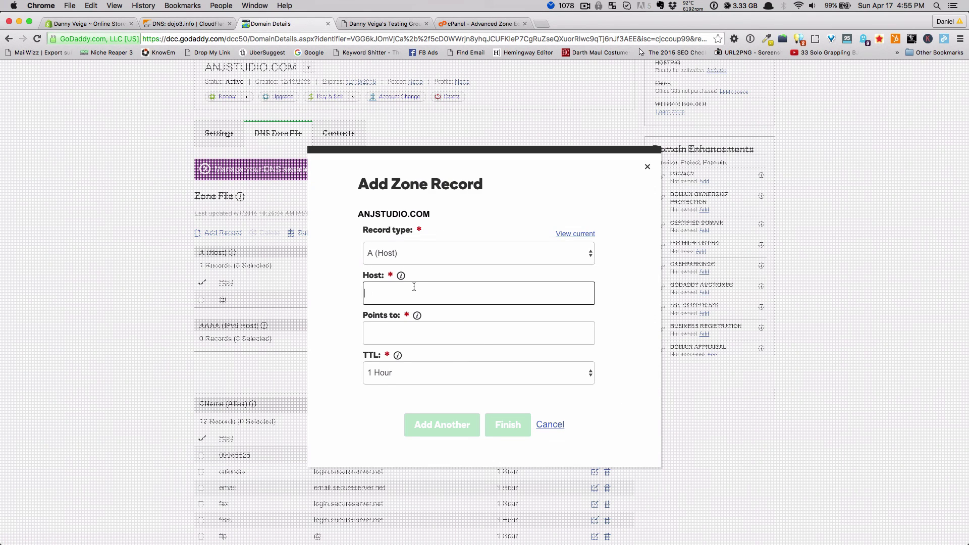
{"action": "type", "text": "blog"}
{"action": "left_click", "coordinate": [406, 338]}
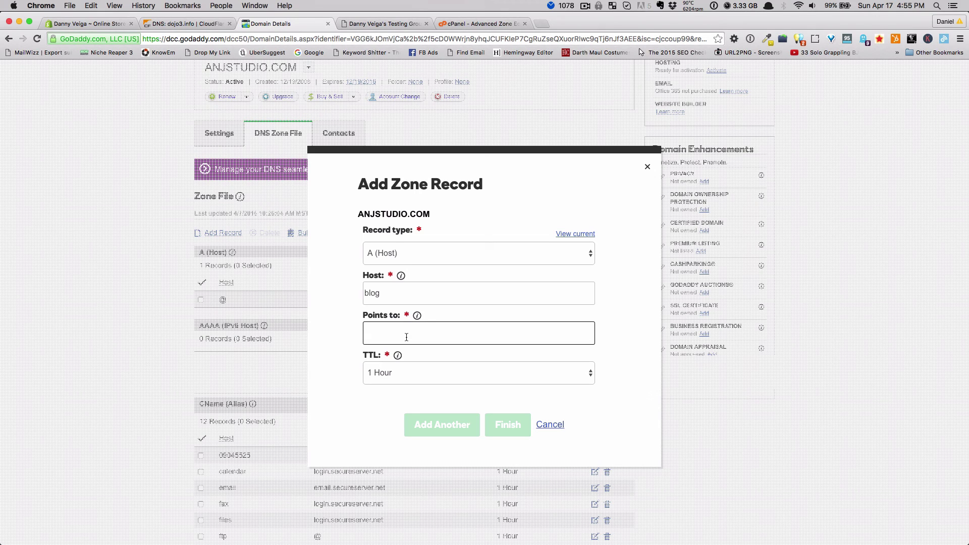
{"action": "left_click", "coordinate": [400, 373]}
{"action": "left_click", "coordinate": [332, 353]}
{"action": "left_click", "coordinate": [403, 372]}
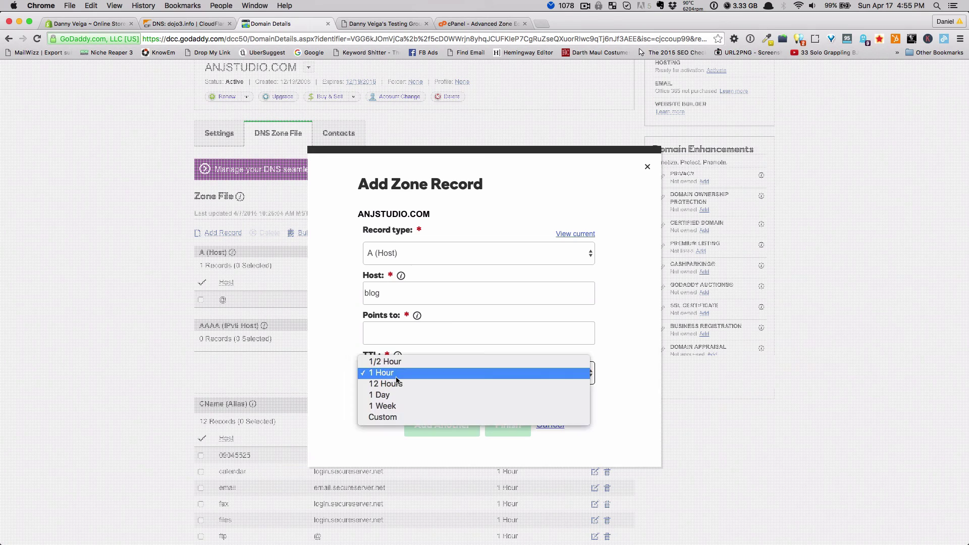
{"action": "left_click", "coordinate": [407, 362]}
{"action": "left_click", "coordinate": [408, 364]}
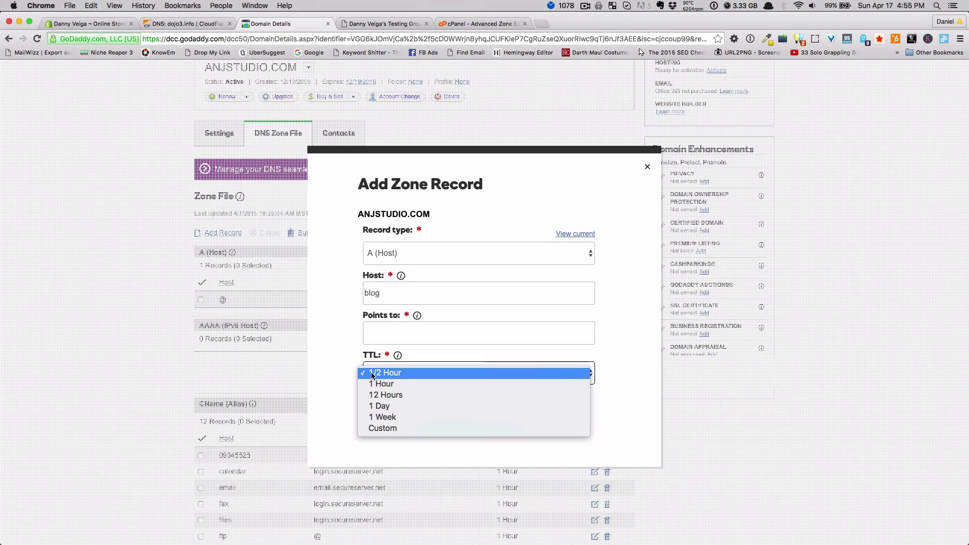
{"action": "left_click", "coordinate": [404, 376]}
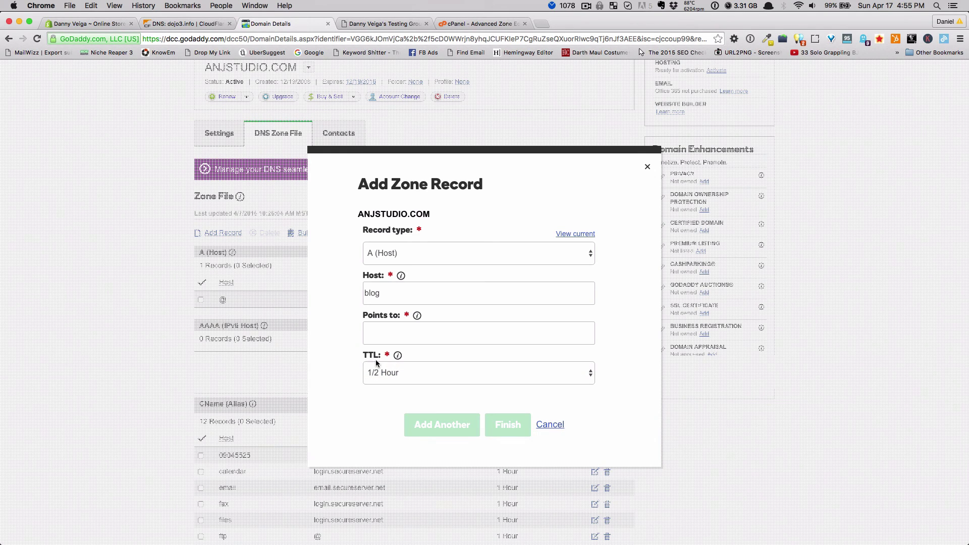
{"action": "left_click", "coordinate": [398, 356]}
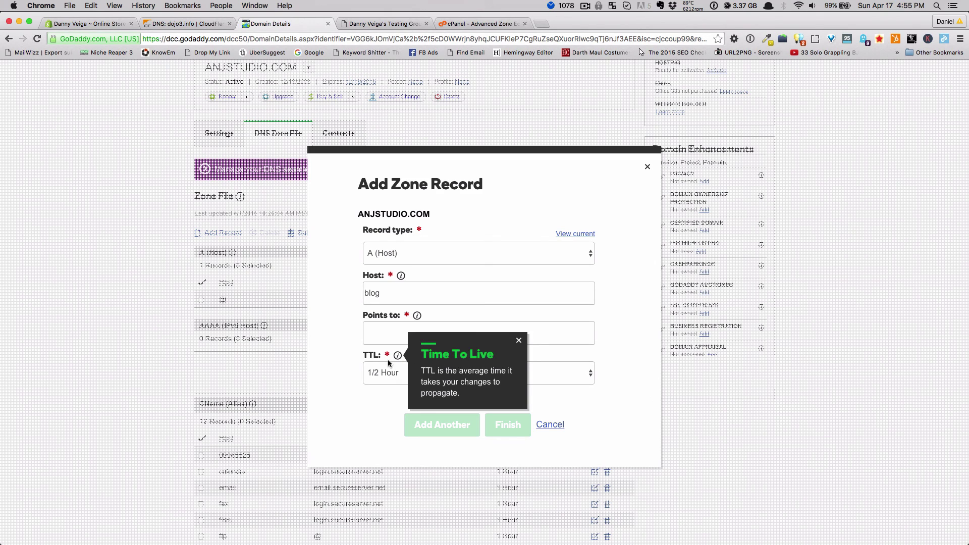
{"action": "left_click", "coordinate": [360, 396]}
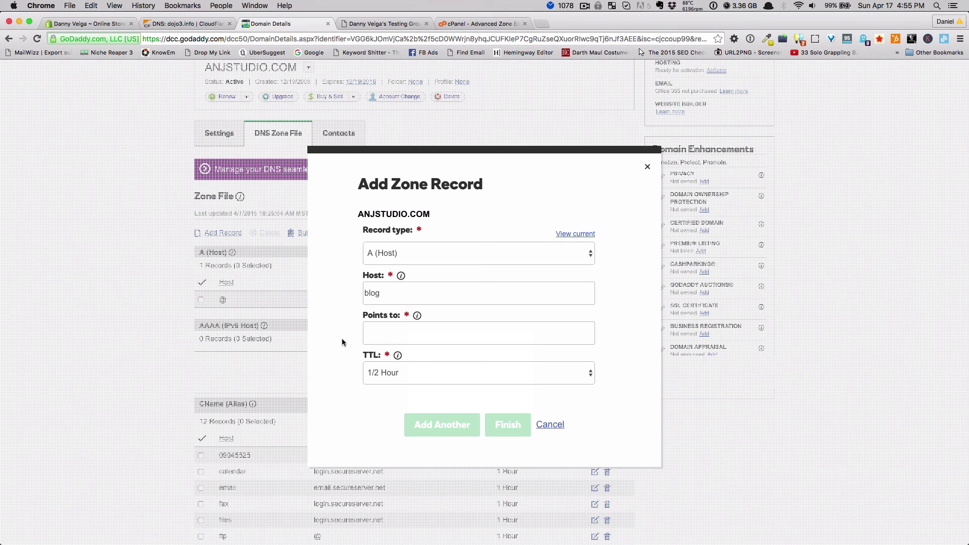
{"action": "left_click", "coordinate": [550, 425]}
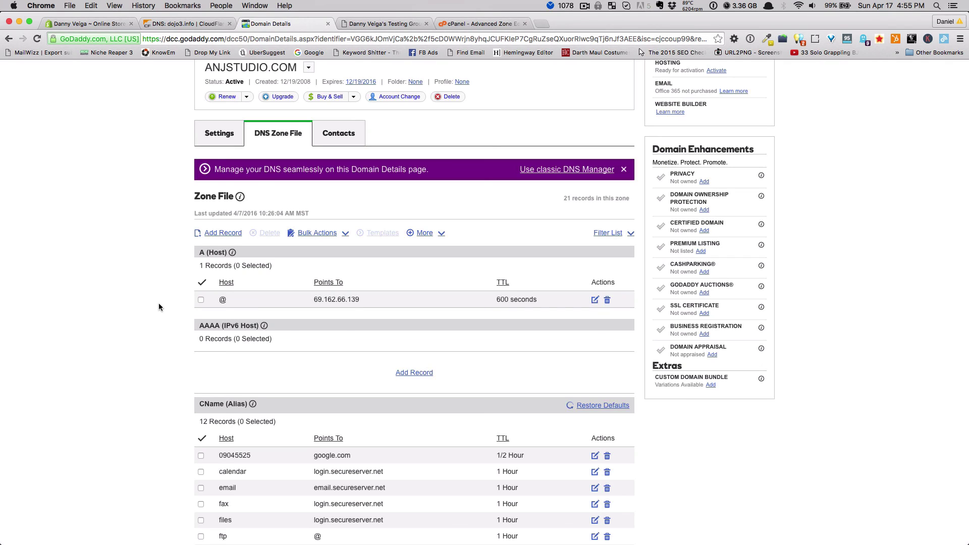